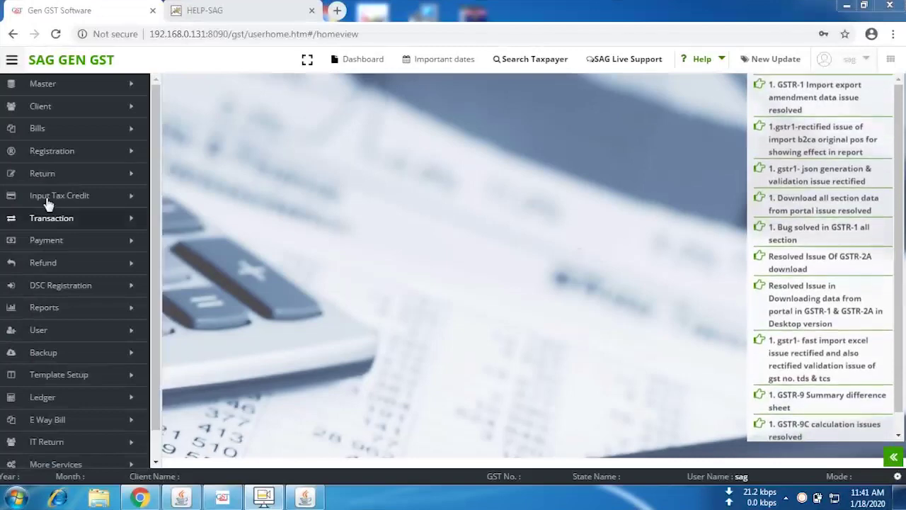
Open the Input Credit Ledger under Return > Regular to list the client for October 2019-2020
{"action": "left_click", "coordinate": [101, 182]}
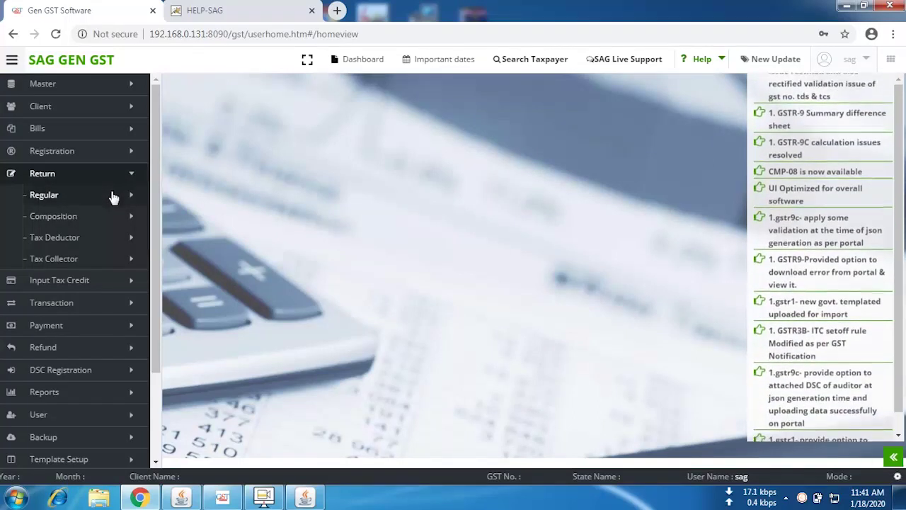
{"action": "left_click", "coordinate": [113, 197]}
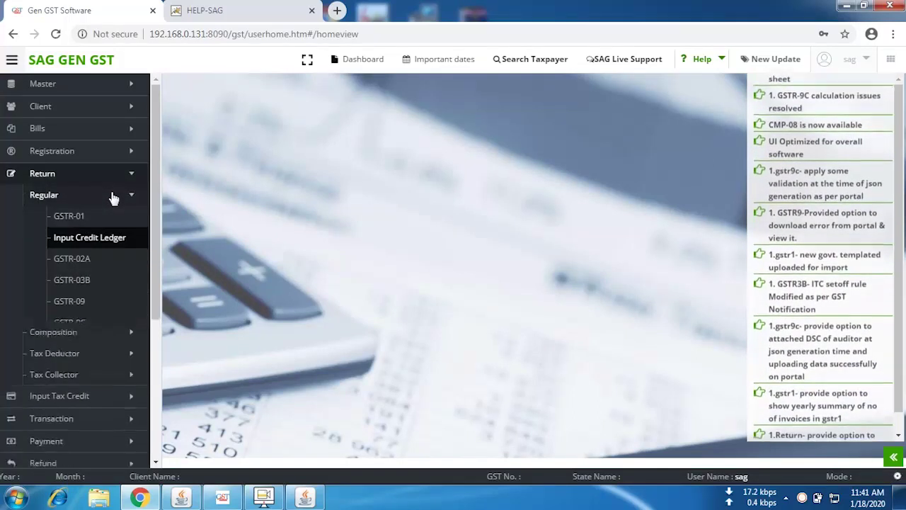
{"action": "left_click", "coordinate": [102, 238]}
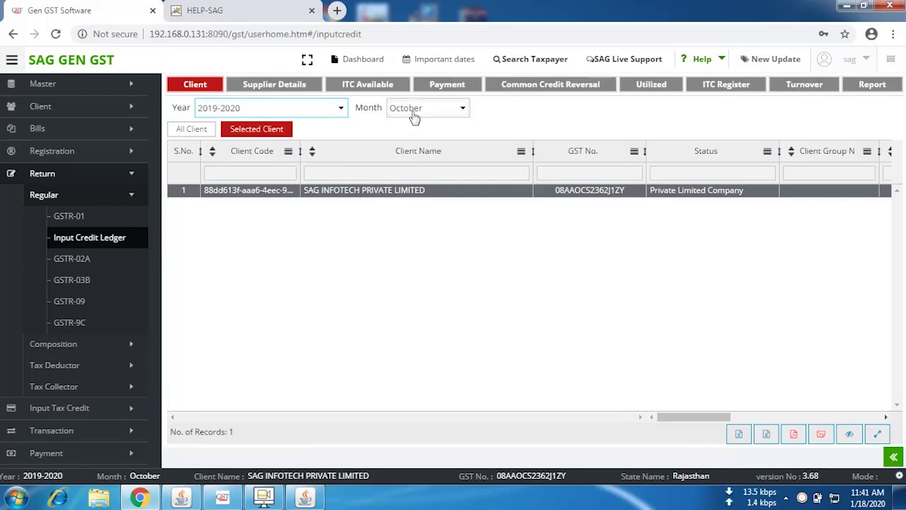
Show the client's 72 ITC Available October invoices and check the Import/Export options
{"action": "left_click", "coordinate": [386, 88]}
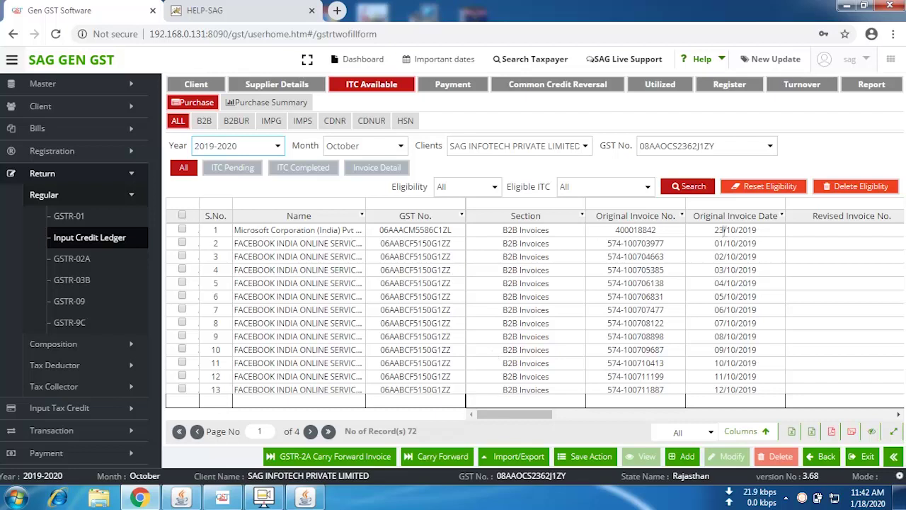
{"action": "left_click", "coordinate": [497, 457]}
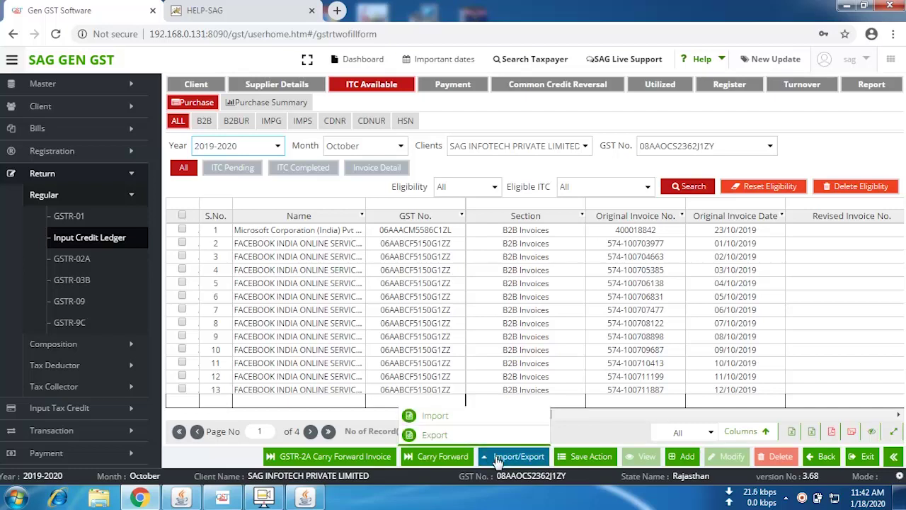
{"action": "mouse_move", "coordinate": [481, 423]}
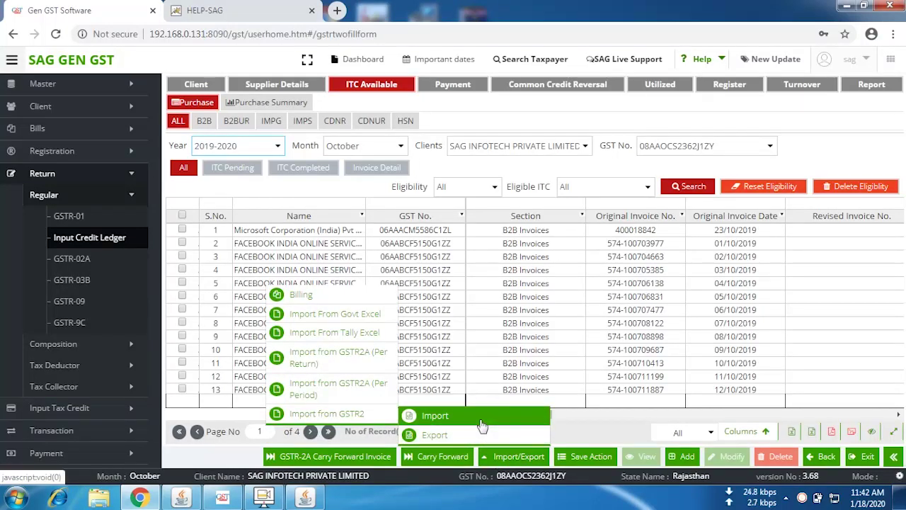
{"action": "left_click", "coordinate": [501, 458]}
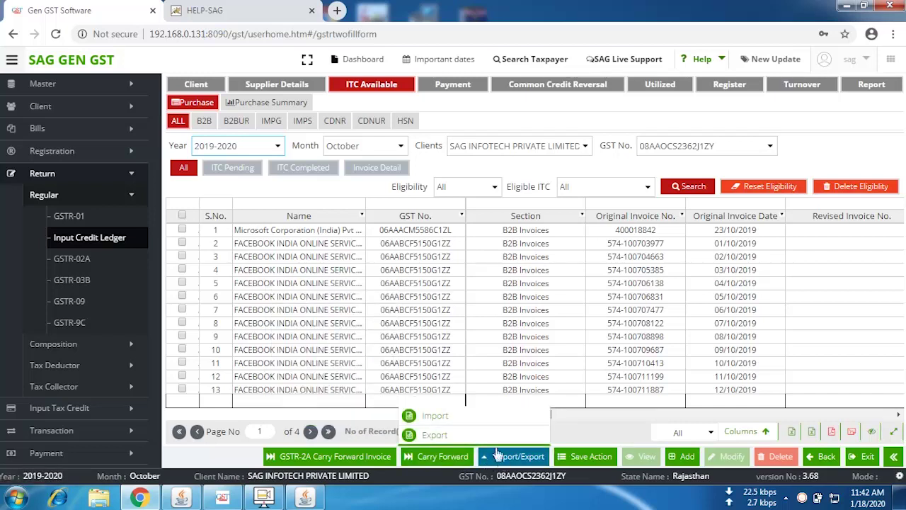
{"action": "mouse_move", "coordinate": [469, 419]}
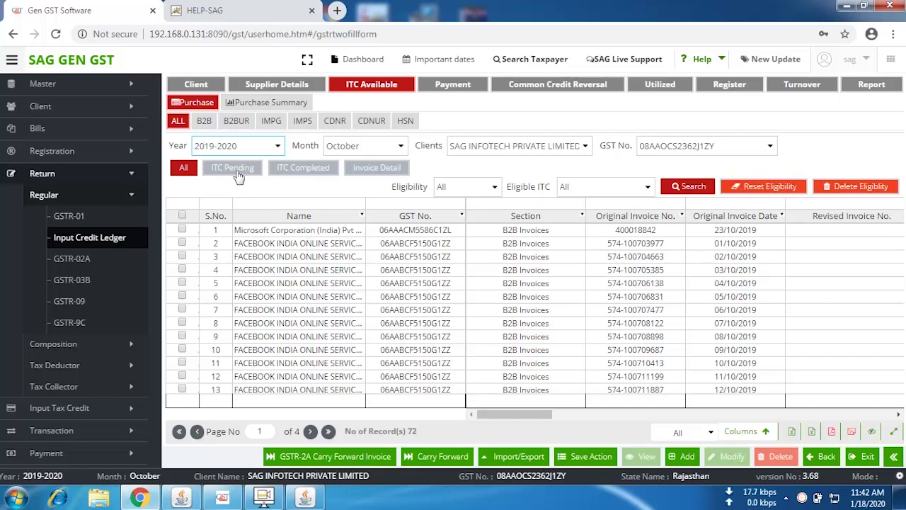
Review the ITC Pending and ITC Completed invoices, then open the ledger Report form
{"action": "left_click", "coordinate": [239, 177]}
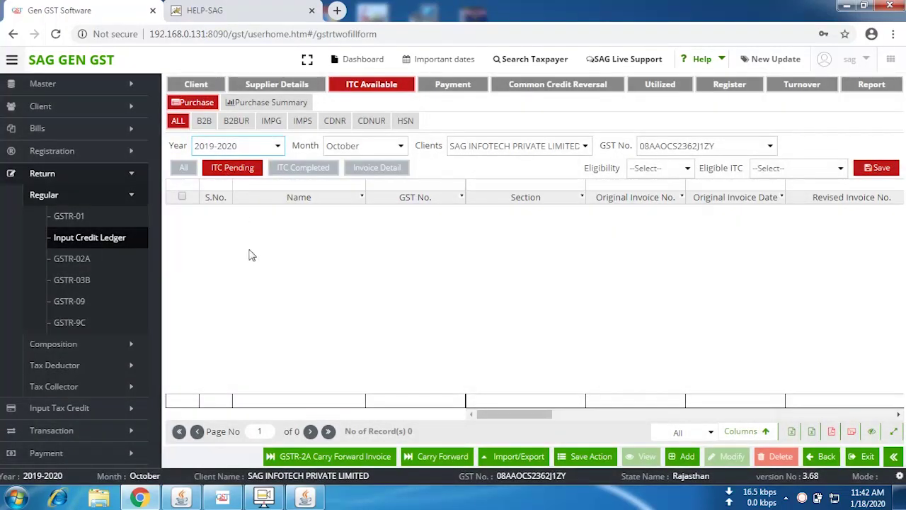
{"action": "left_click", "coordinate": [302, 174]}
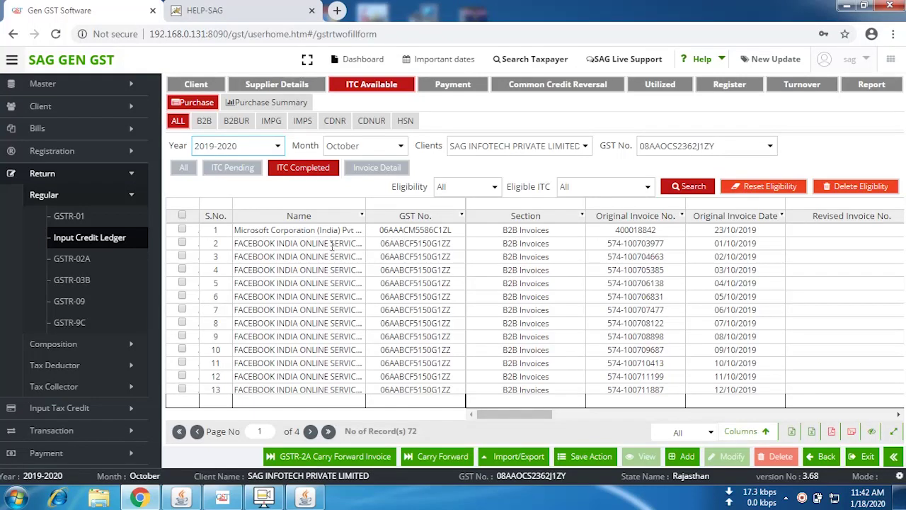
{"action": "left_click", "coordinate": [872, 87]}
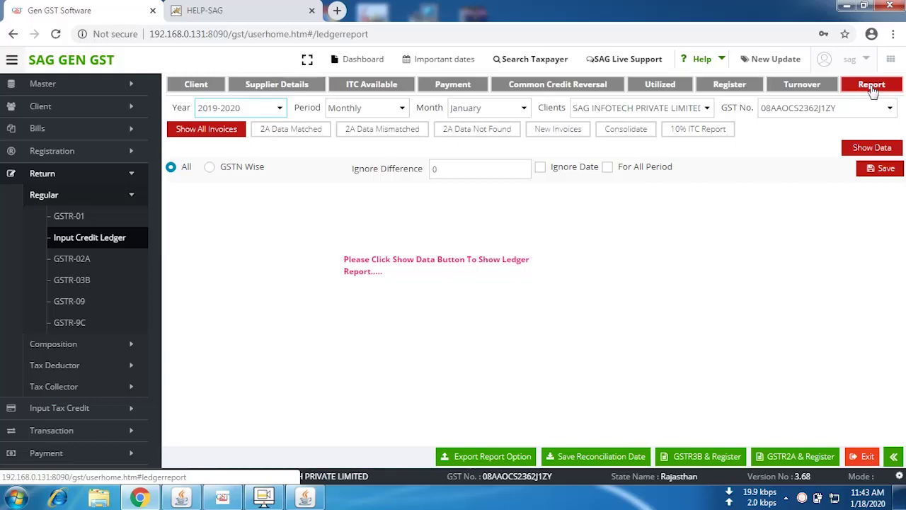
Open the 10% ITC report and filter Total ITC to IGST only
{"action": "left_click", "coordinate": [710, 130]}
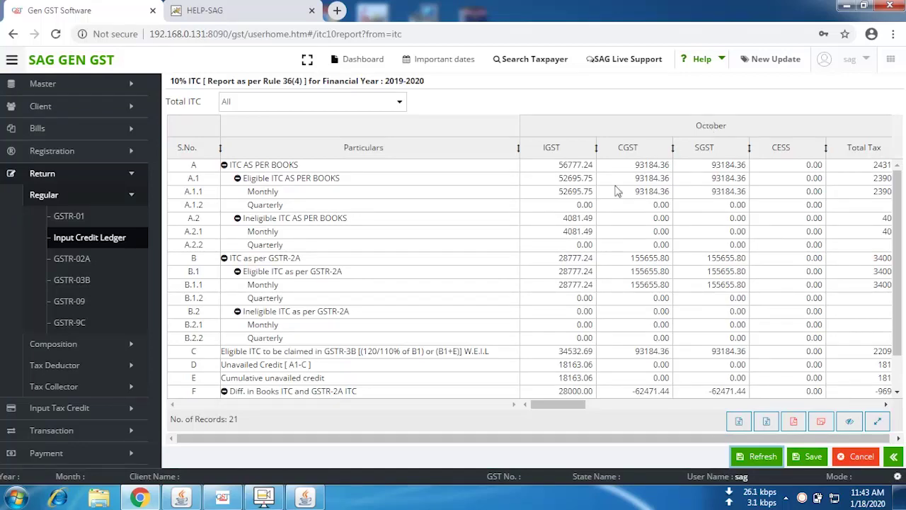
{"action": "left_click", "coordinate": [388, 104]}
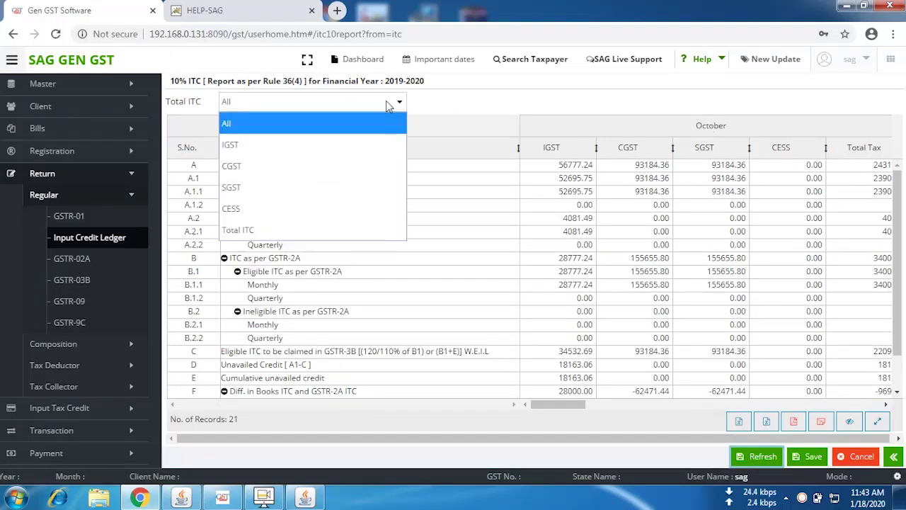
{"action": "left_click", "coordinate": [268, 145]}
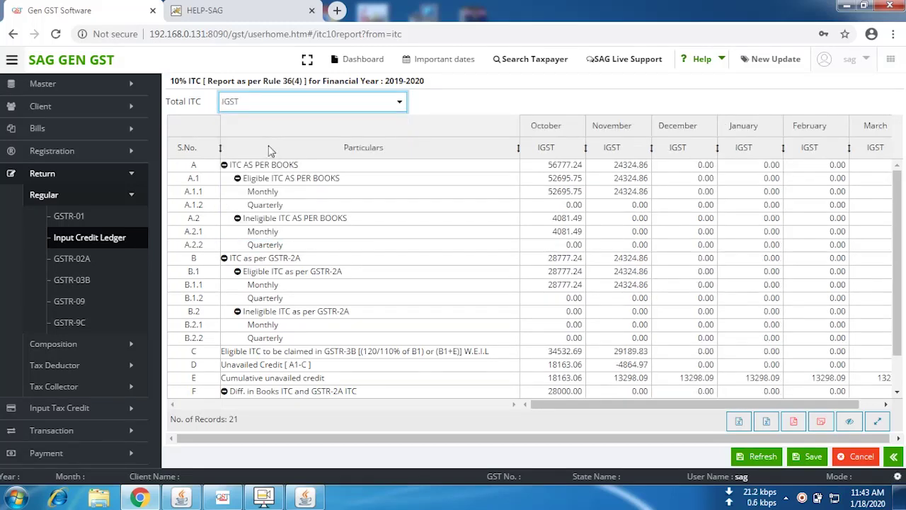
Switch the Total ITC filter to CGST, then to All tax types
{"action": "left_click", "coordinate": [371, 105]}
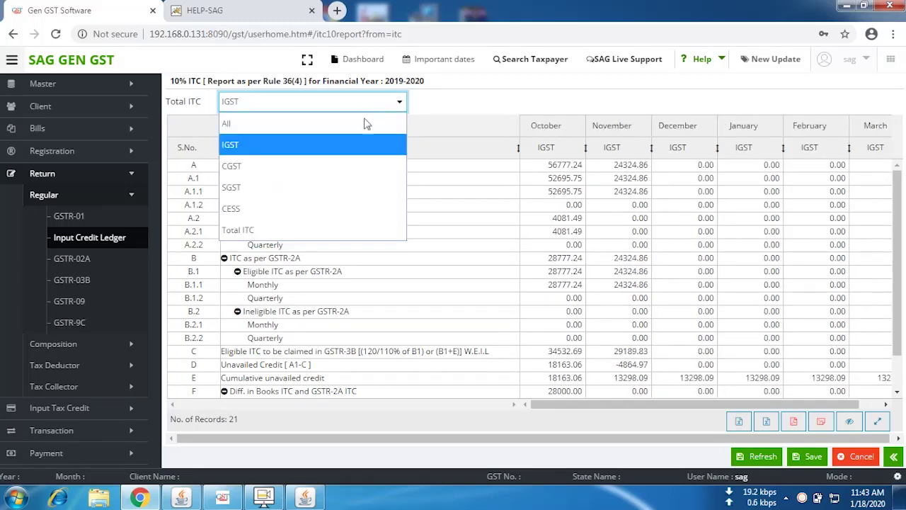
{"action": "left_click", "coordinate": [324, 174]}
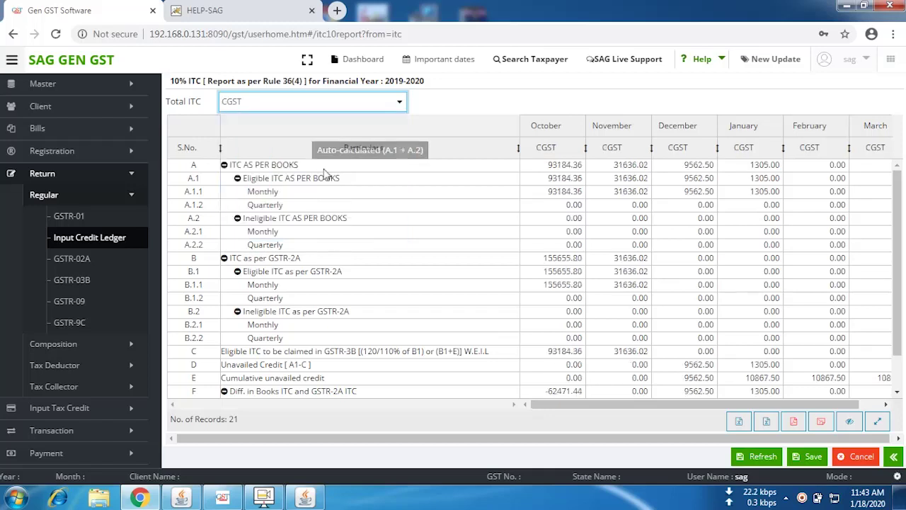
{"action": "left_click", "coordinate": [400, 105]}
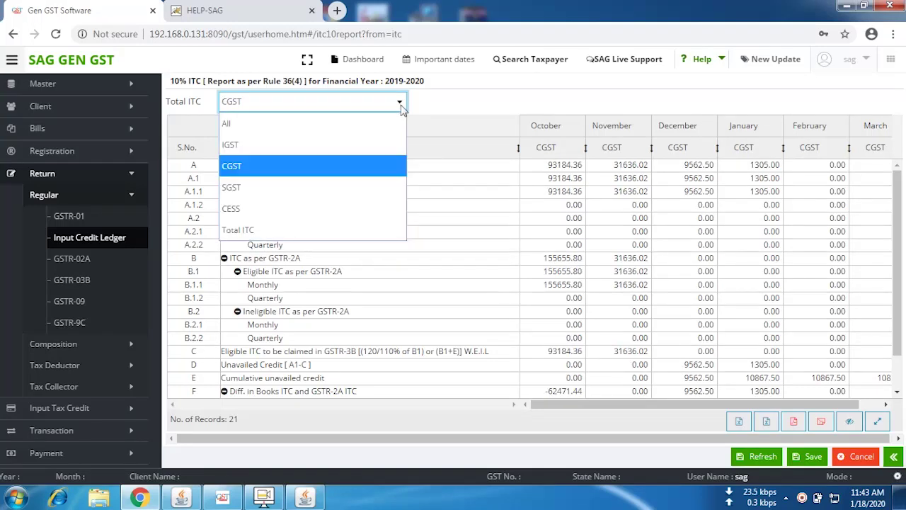
{"action": "left_click", "coordinate": [295, 131]}
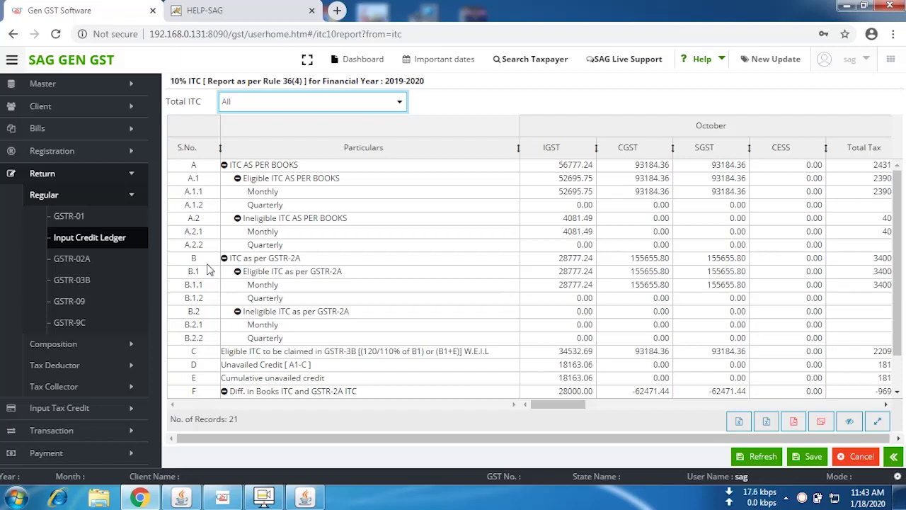
{"action": "scroll", "coordinate": [257, 310], "scroll_direction": "down", "scroll_amount": 2}
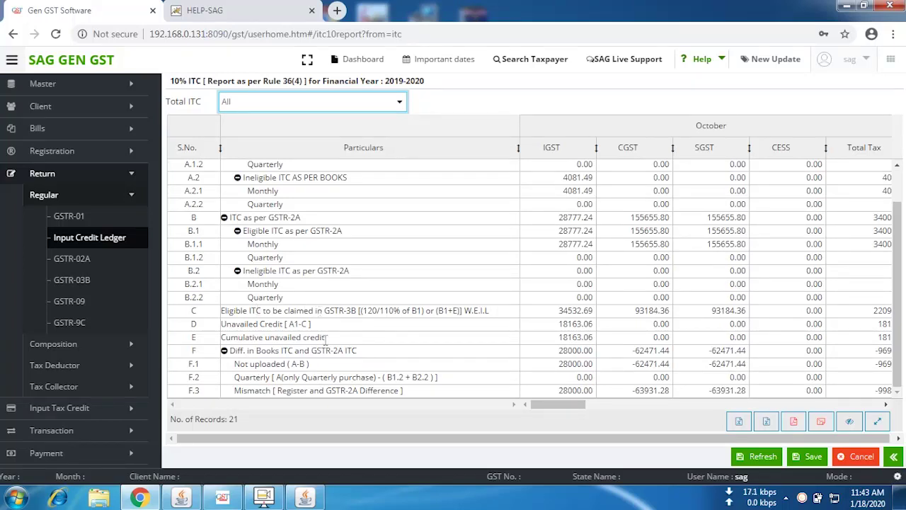
{"action": "scroll", "coordinate": [308, 285], "scroll_direction": "up", "scroll_amount": 2}
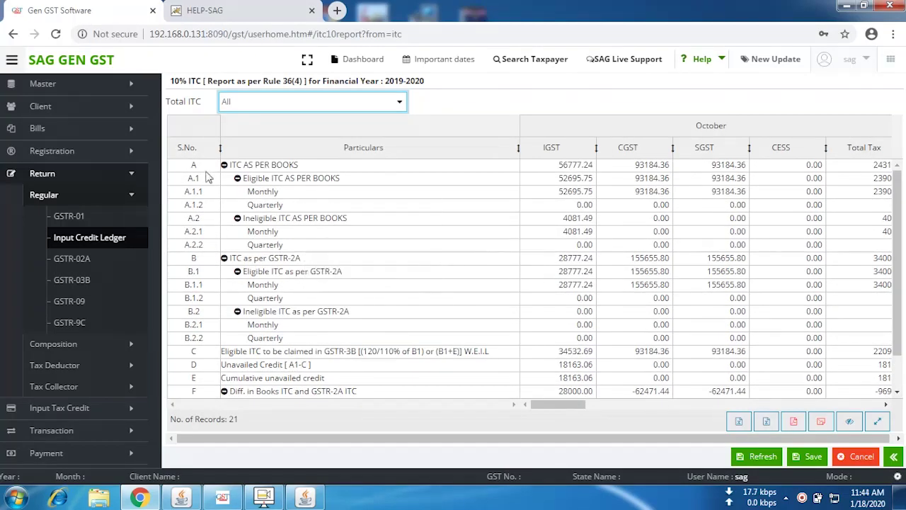
{"action": "left_click", "coordinate": [206, 170]}
{"action": "left_click", "coordinate": [205, 170]}
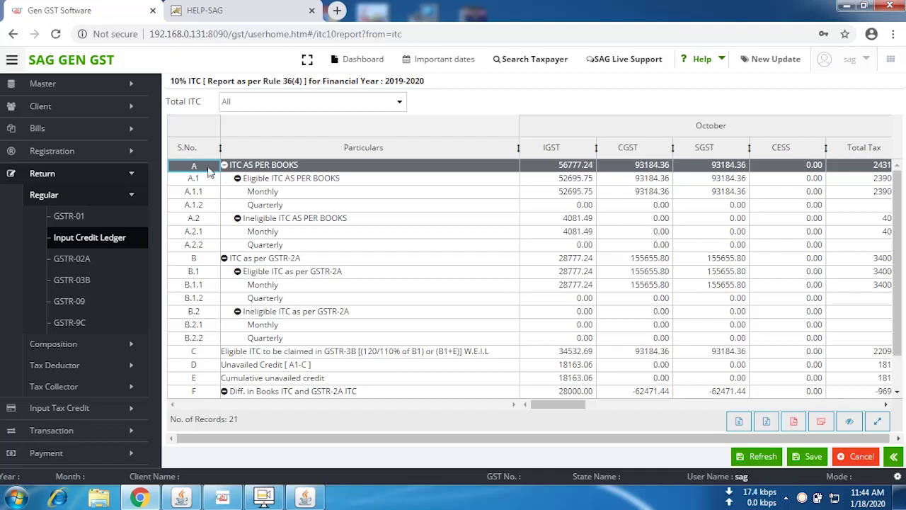
{"action": "left_click", "coordinate": [542, 182]}
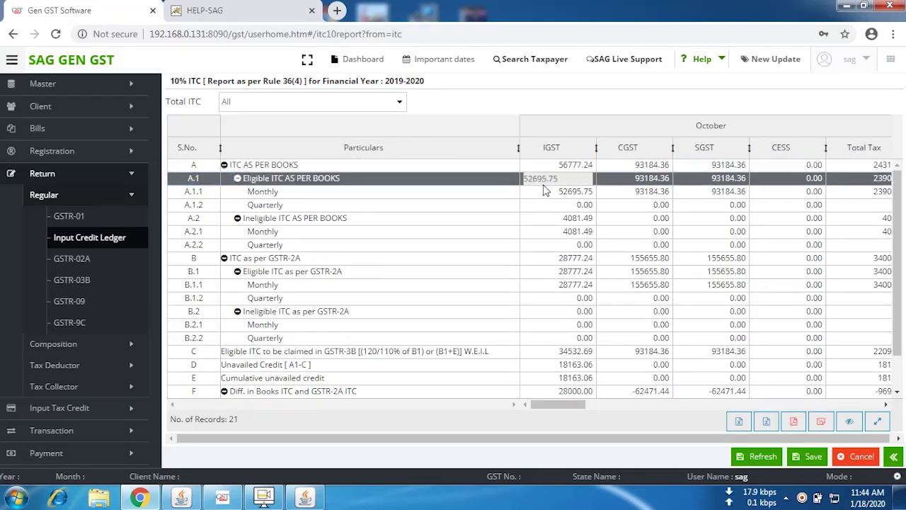
{"action": "left_click", "coordinate": [538, 261]}
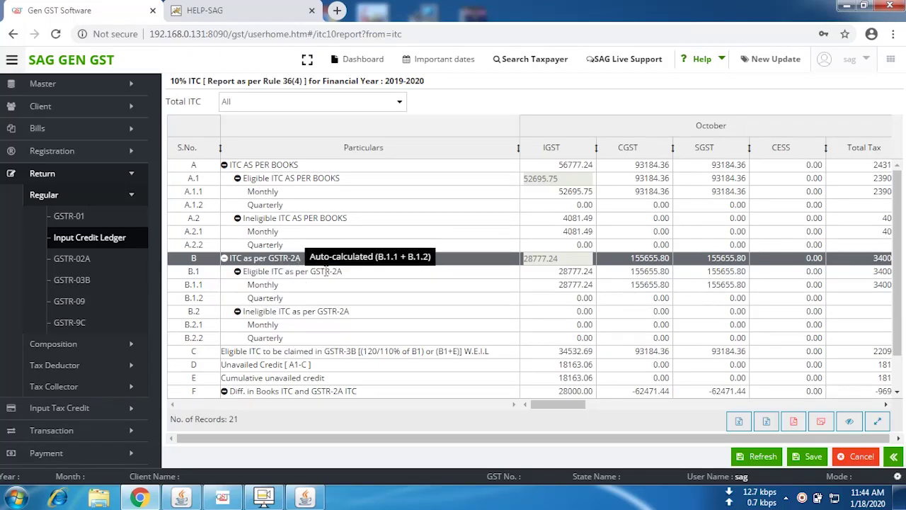
{"action": "left_click", "coordinate": [327, 271]}
{"action": "key", "text": "Up"}
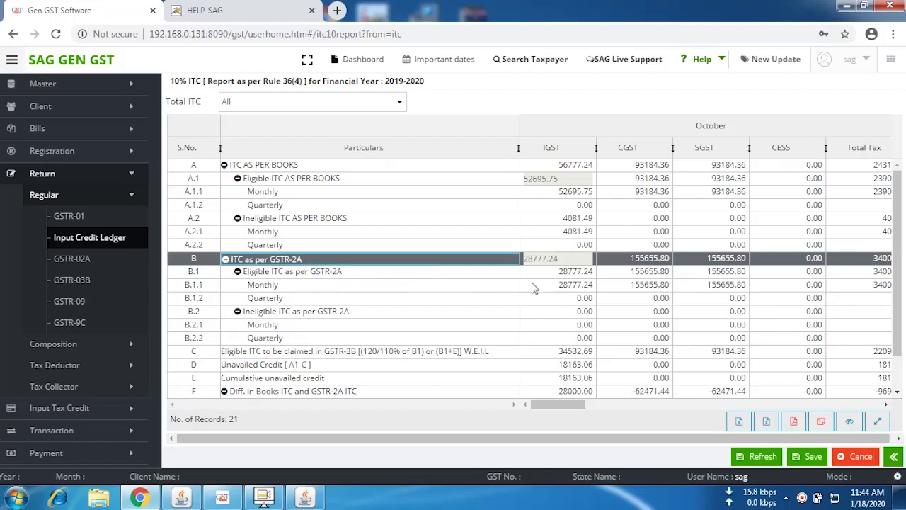
{"action": "scroll", "coordinate": [505, 297], "scroll_direction": "down", "scroll_amount": 1}
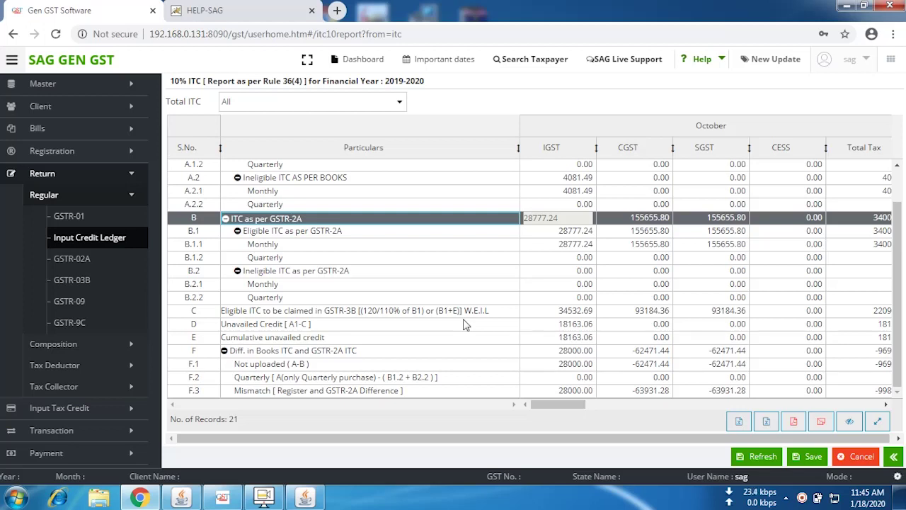
Review the Unavailed Credit, Cumulative unavailed credit and Books vs GSTR-2A ITC difference rows, then cancel the report
{"action": "left_click", "coordinate": [316, 328]}
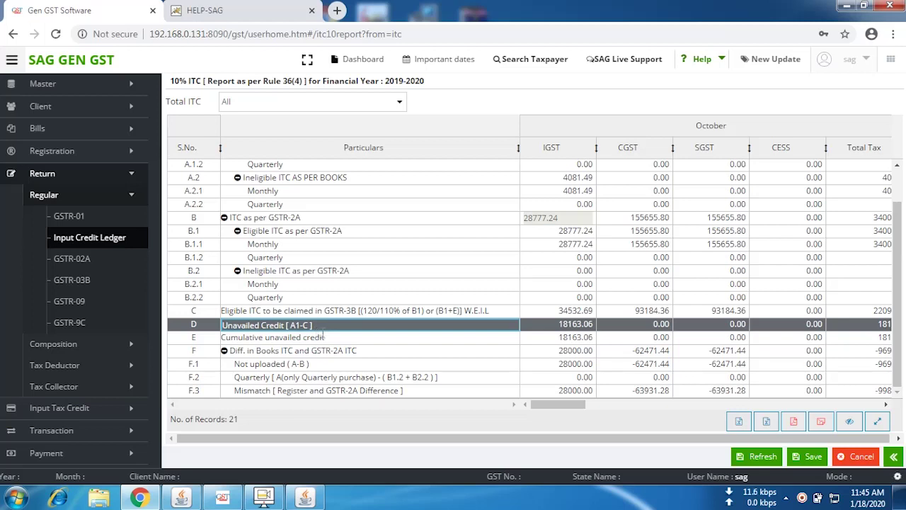
{"action": "left_click", "coordinate": [346, 340]}
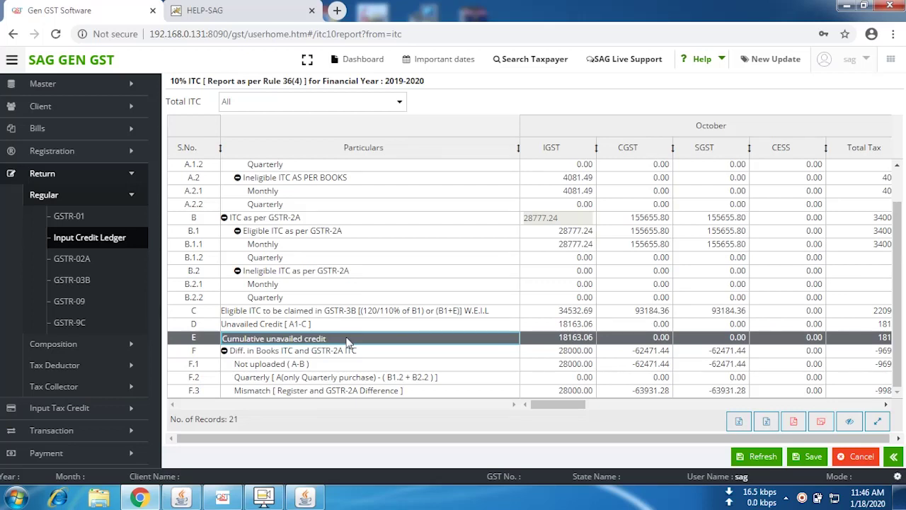
{"action": "left_click", "coordinate": [435, 355]}
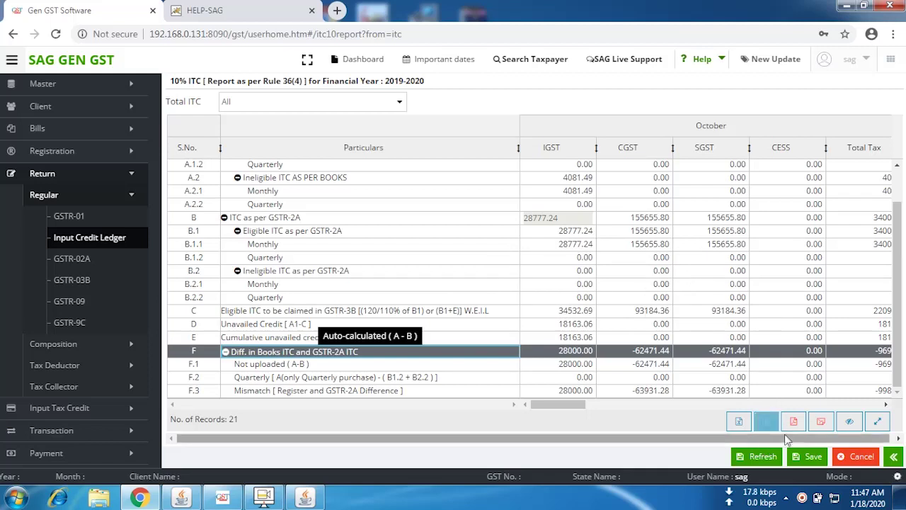
{"action": "left_click", "coordinate": [857, 456]}
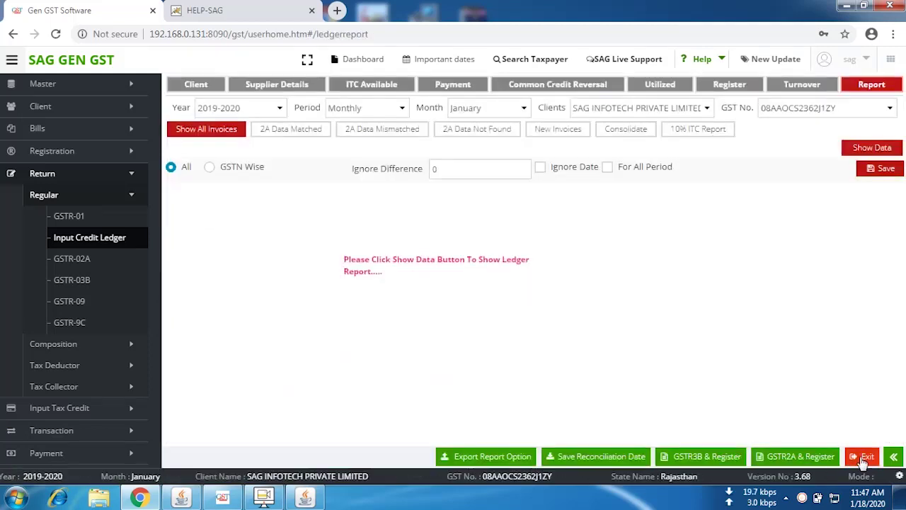
Go to the GSTR-02A Fill Form and launch the 10% ITC Report from there
{"action": "left_click", "coordinate": [82, 260]}
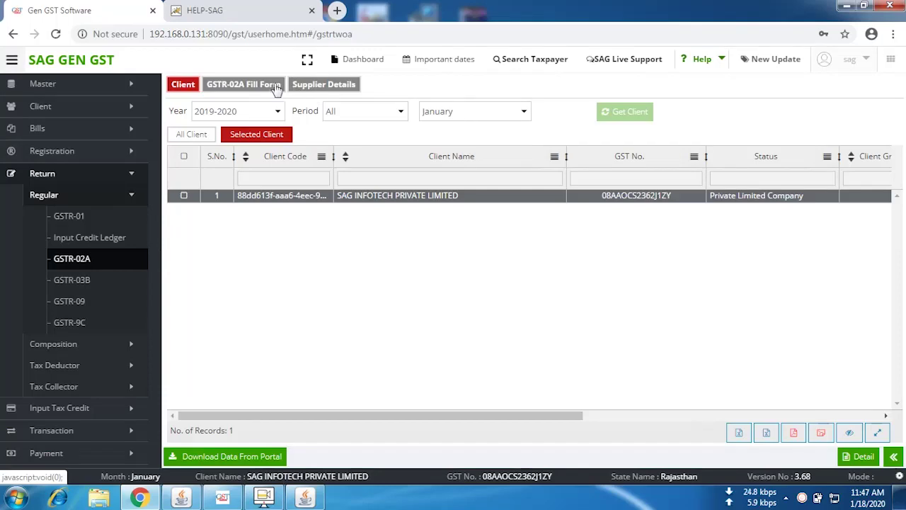
{"action": "left_click", "coordinate": [275, 86]}
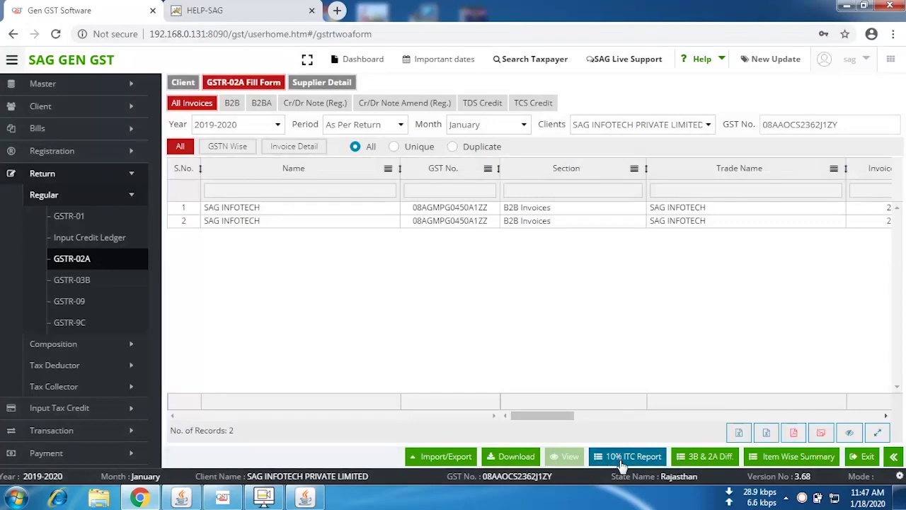
{"action": "left_click", "coordinate": [616, 458]}
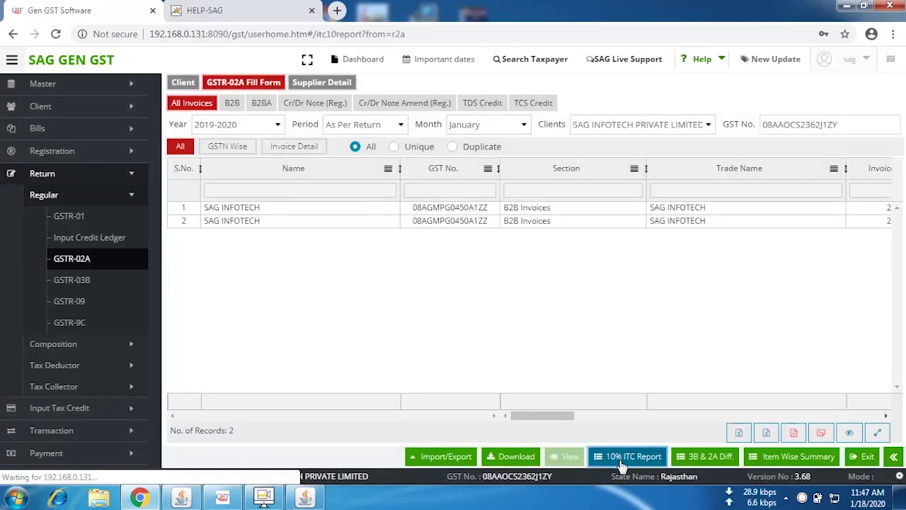